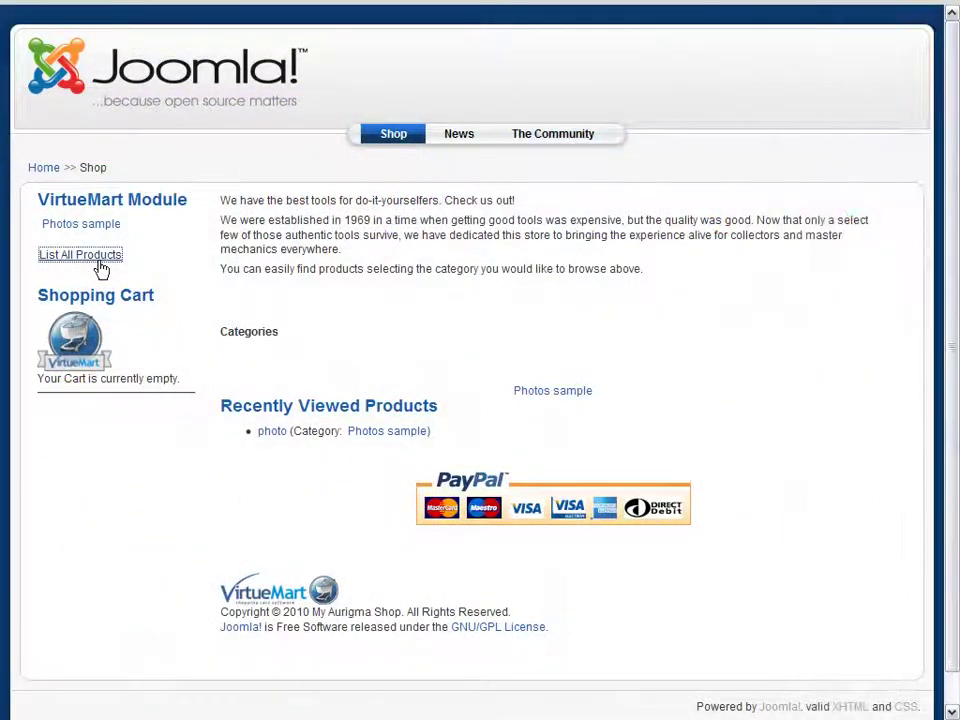
Step: Open the photo product listed under Recently Viewed Products on the shop front page
click(241, 263)
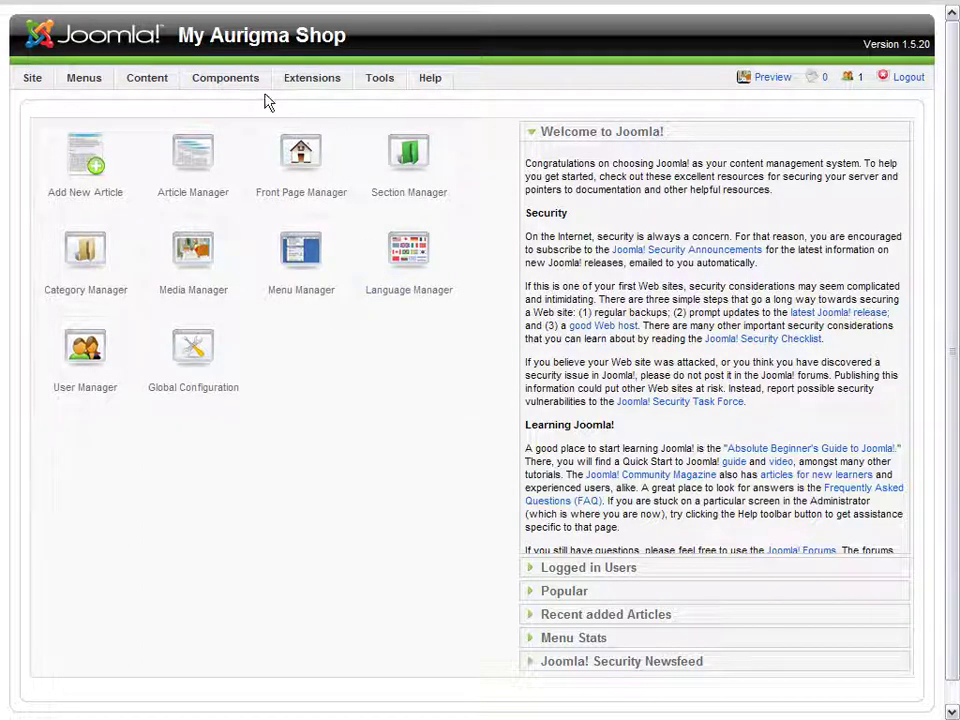
mouse_move(450, 144)
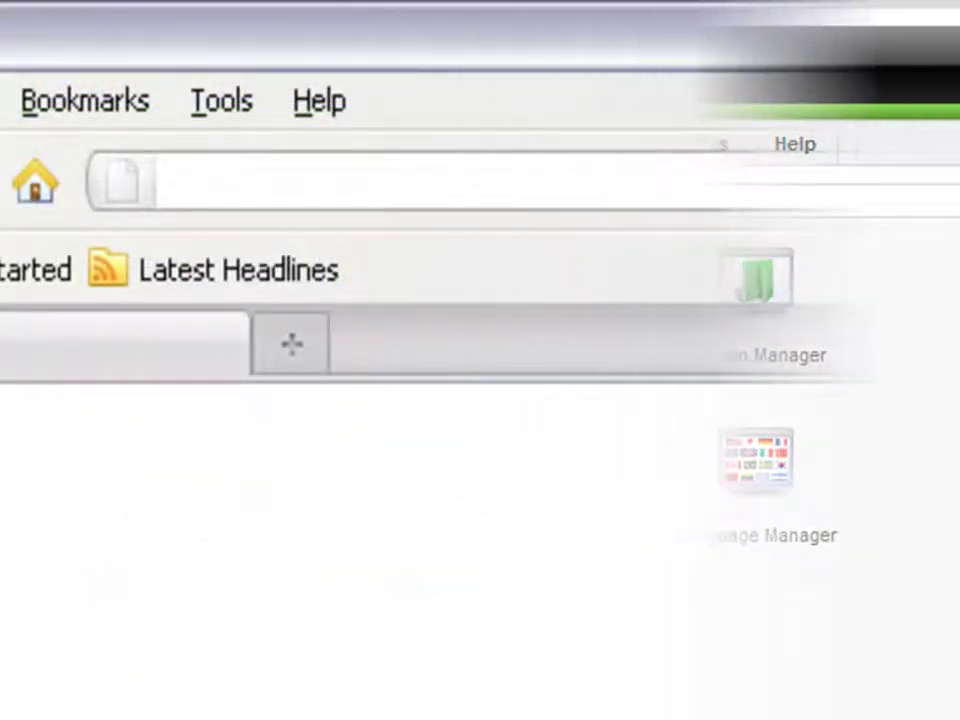
text(www.au)
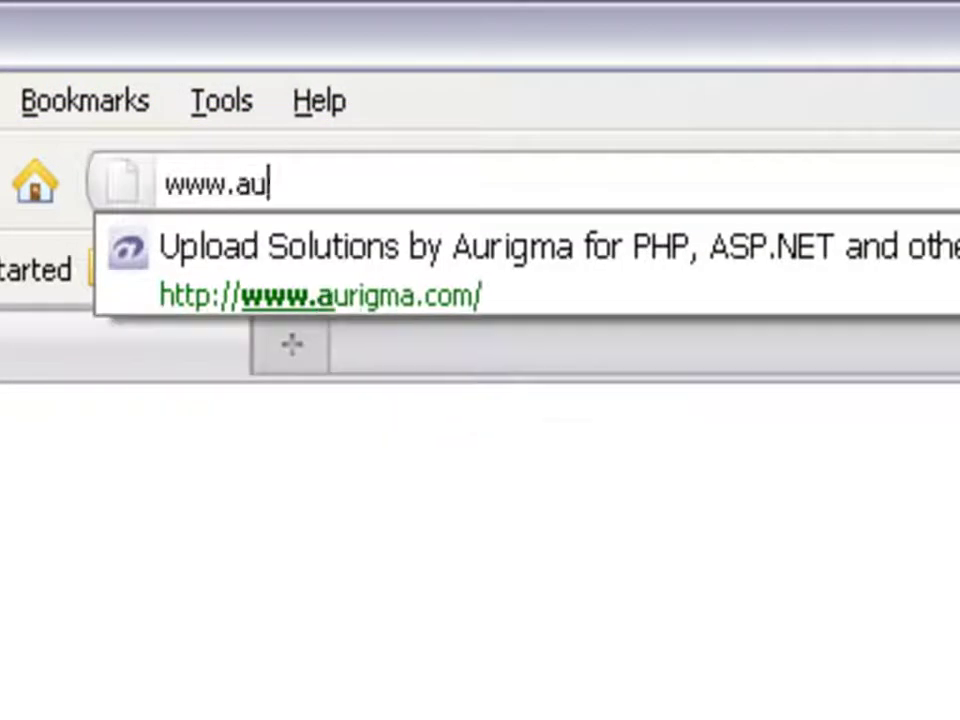
text(rigma.com)
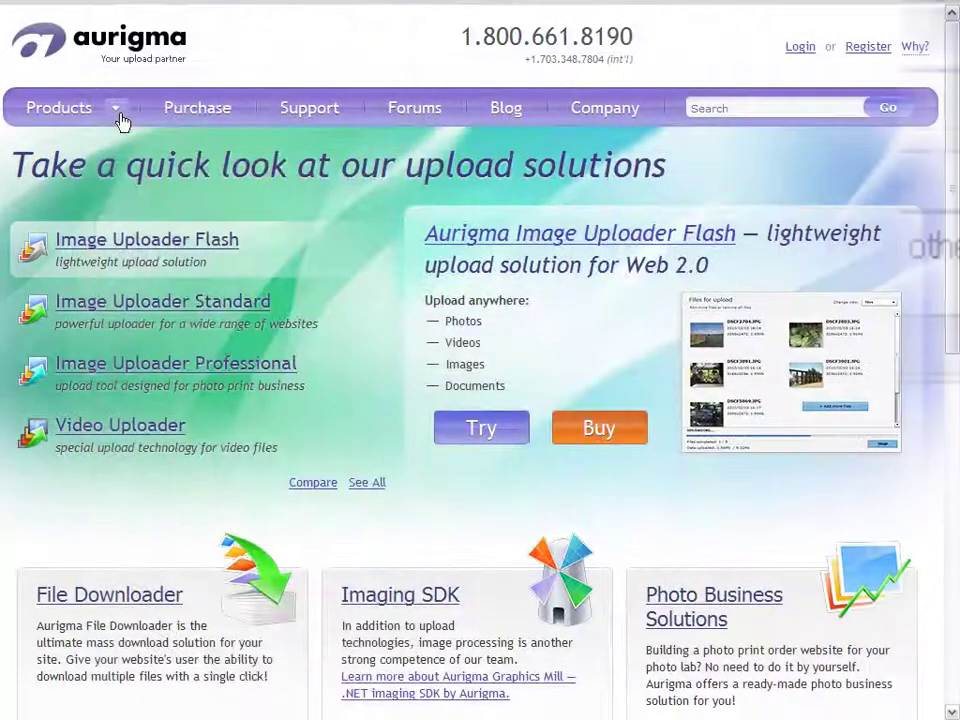
click(117, 112)
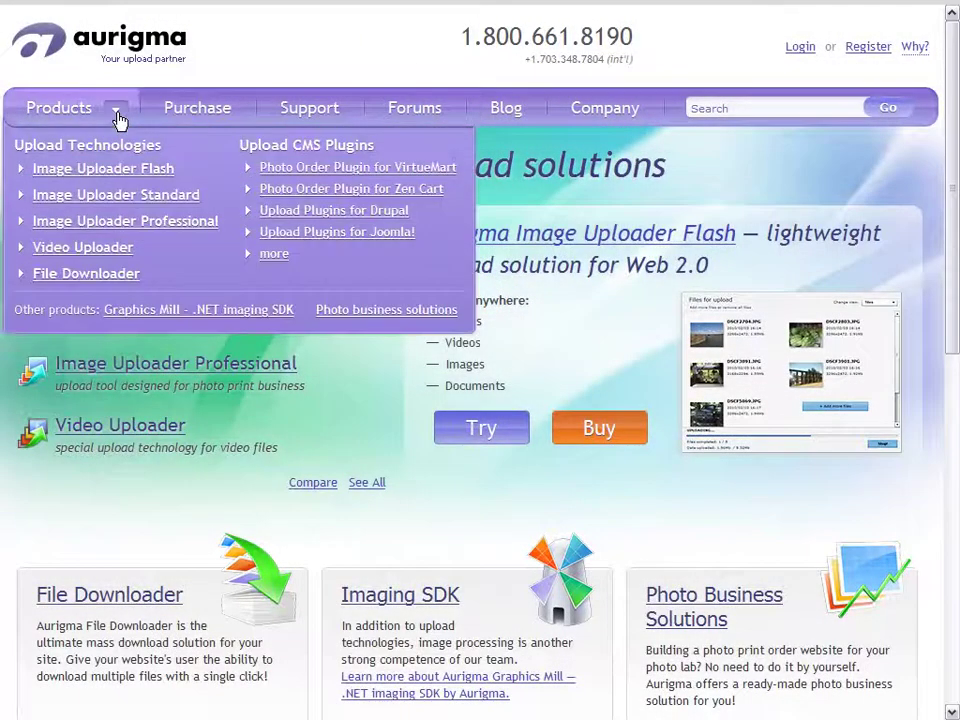
click(284, 170)
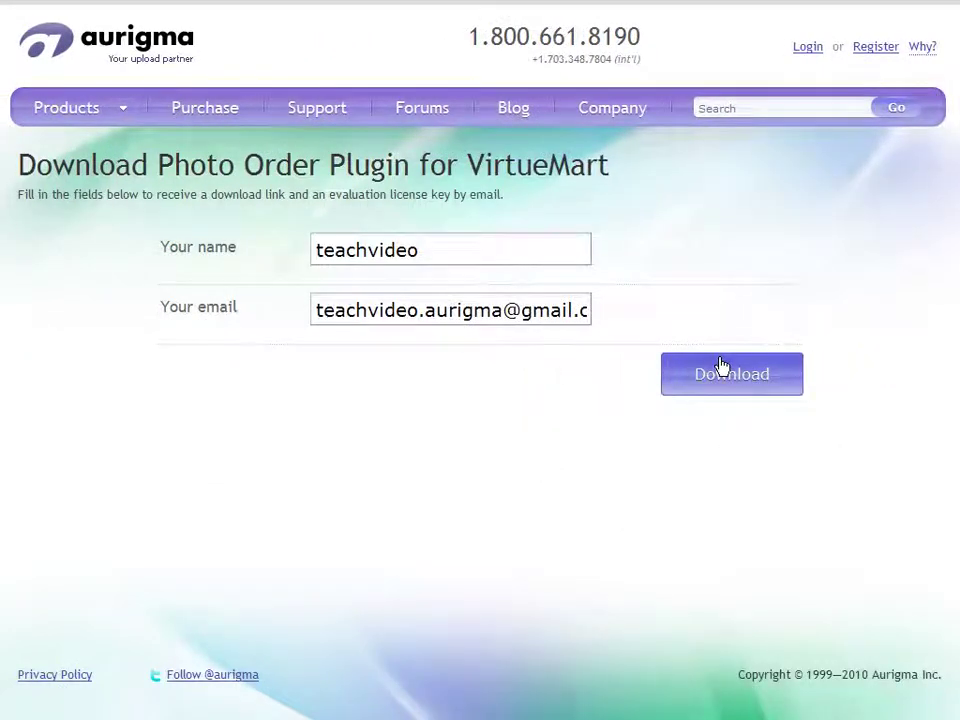
click(722, 366)
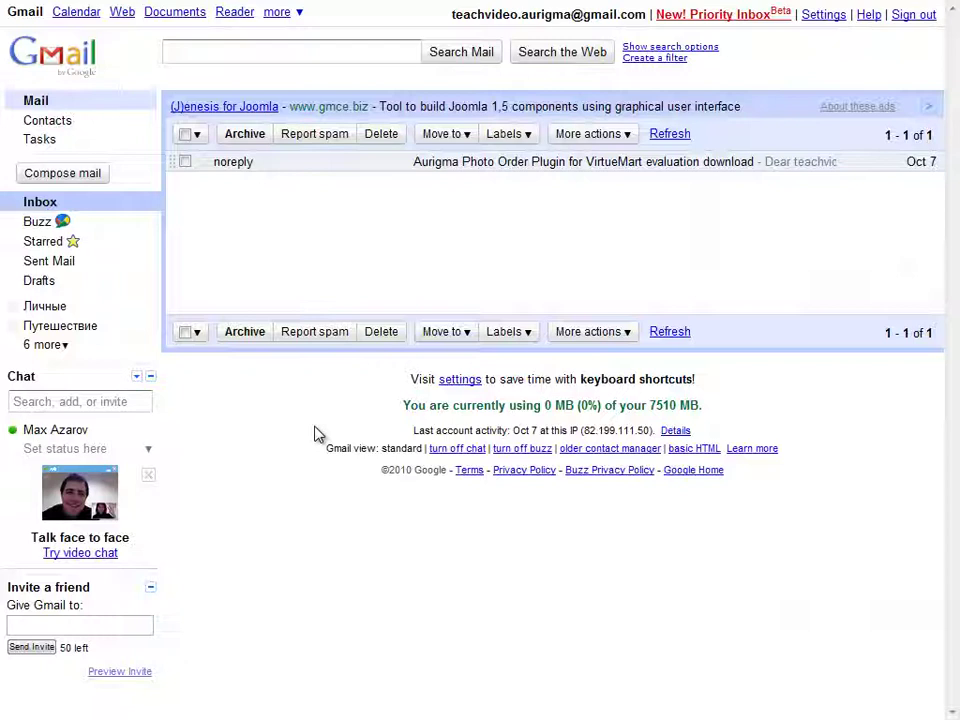
Step: Open the noreply email with the Aurigma Photo Order Plugin evaluation download link
click(297, 170)
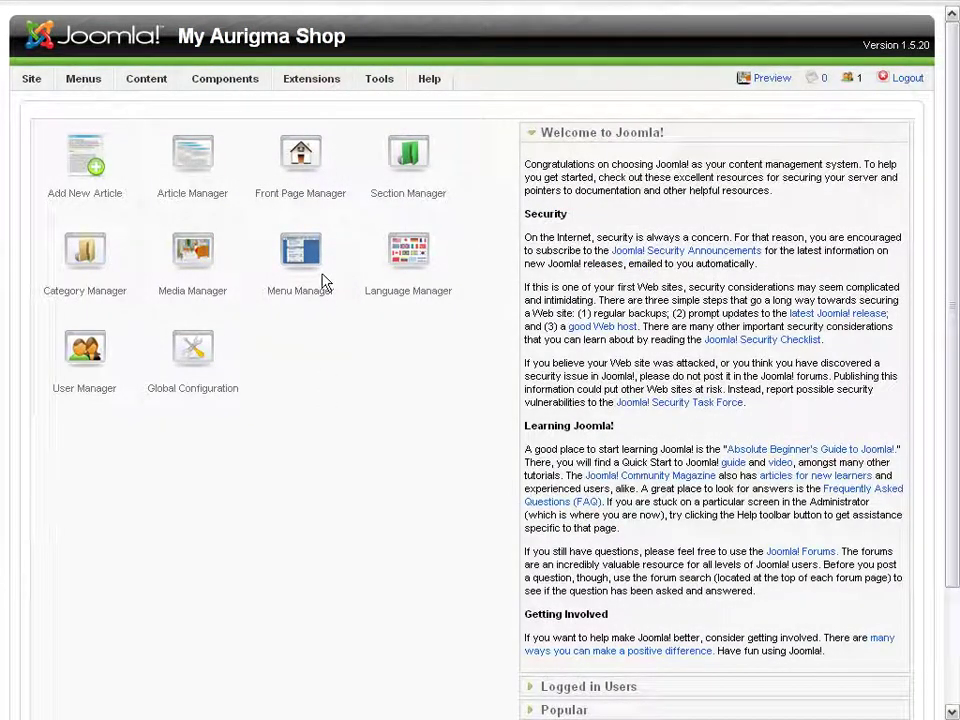
Step: Upload and install the aurigma.zip package via Extensions > Install/Uninstall
mouse_move(311, 78)
click(322, 104)
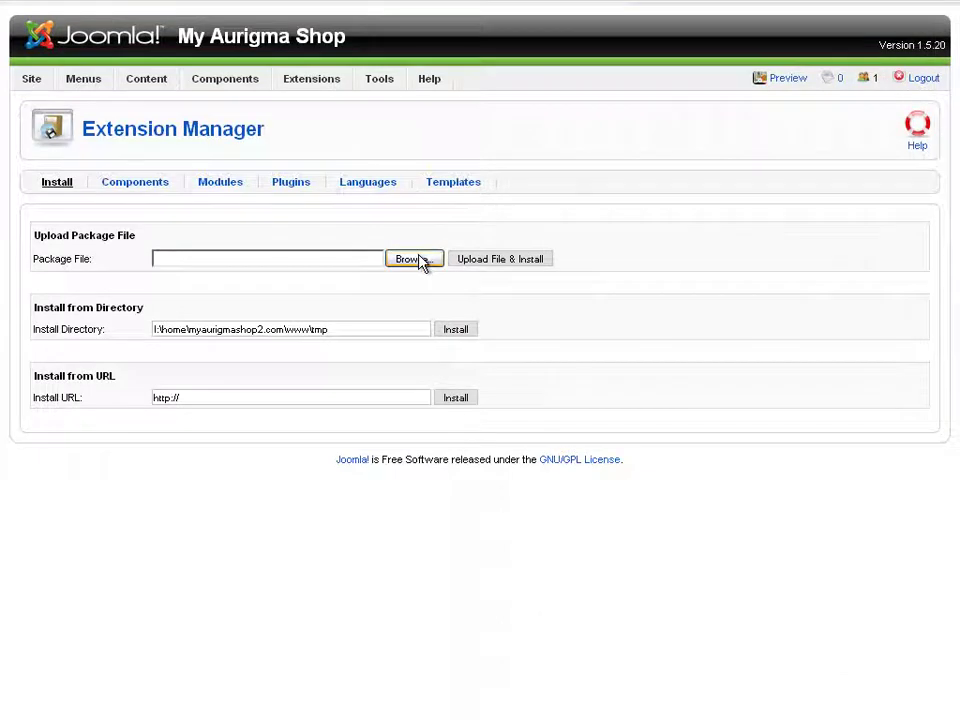
click(421, 262)
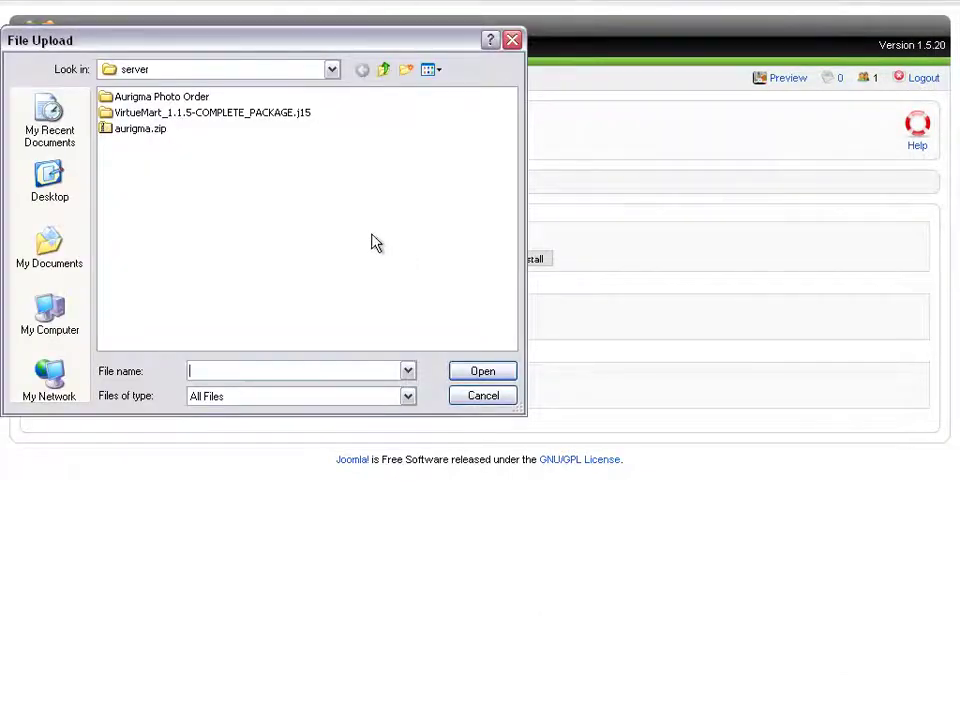
click(142, 131)
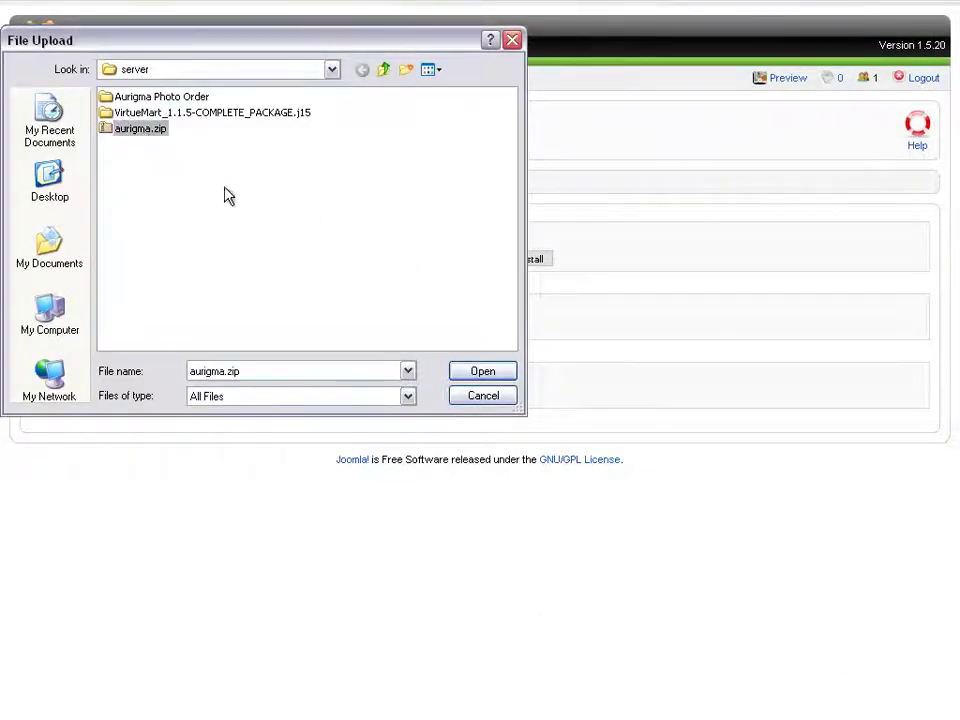
click(481, 372)
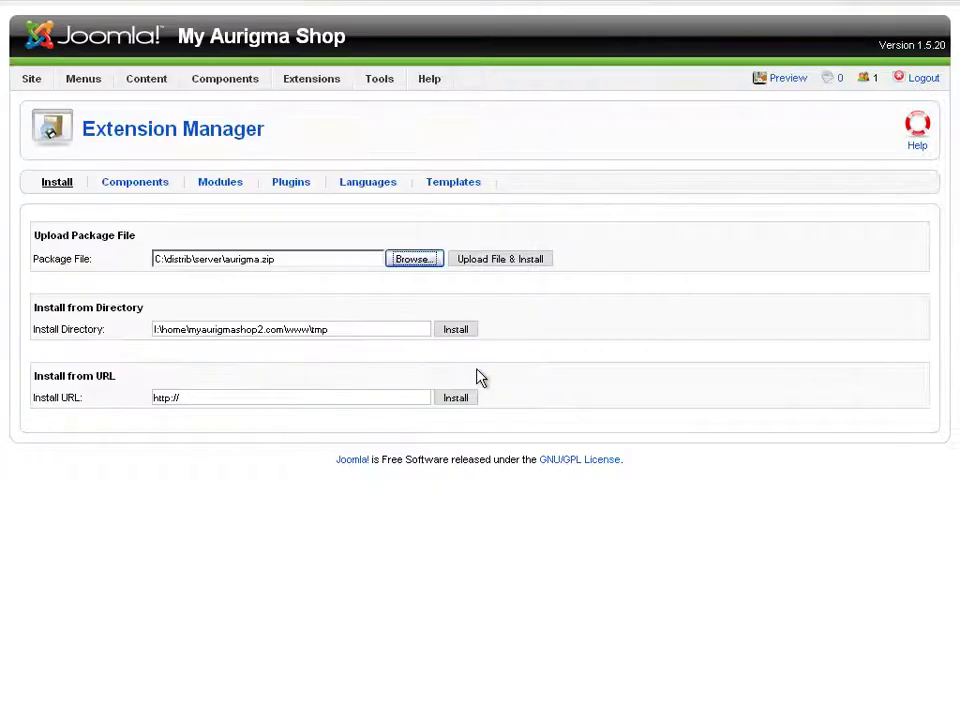
click(482, 262)
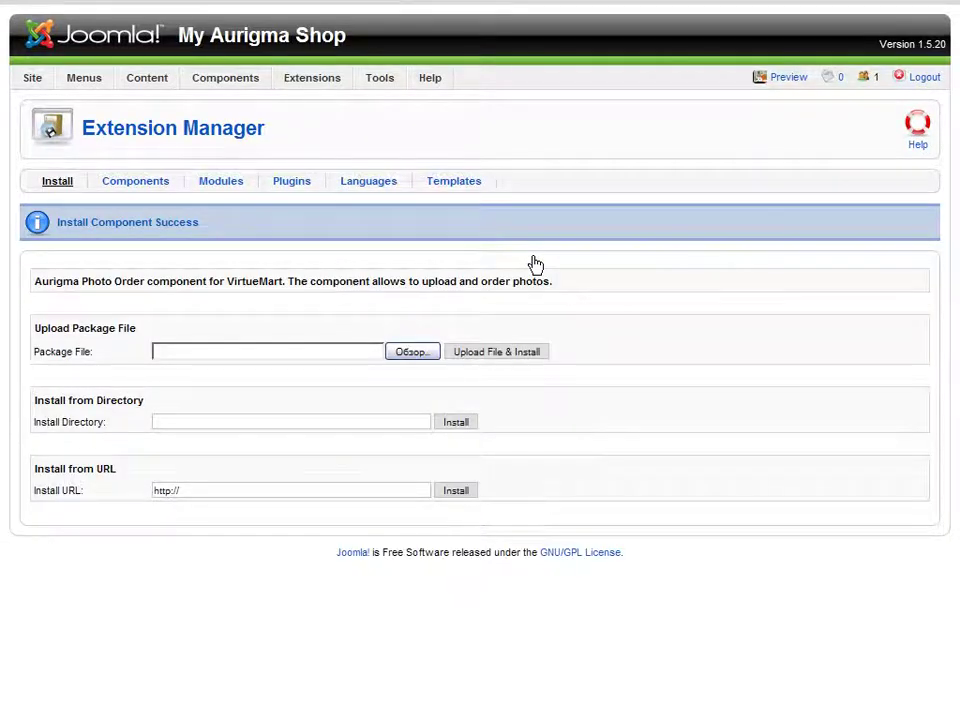
Step: Paste the evaluation key into the Aurigma Photo Order License Key field
click(146, 191)
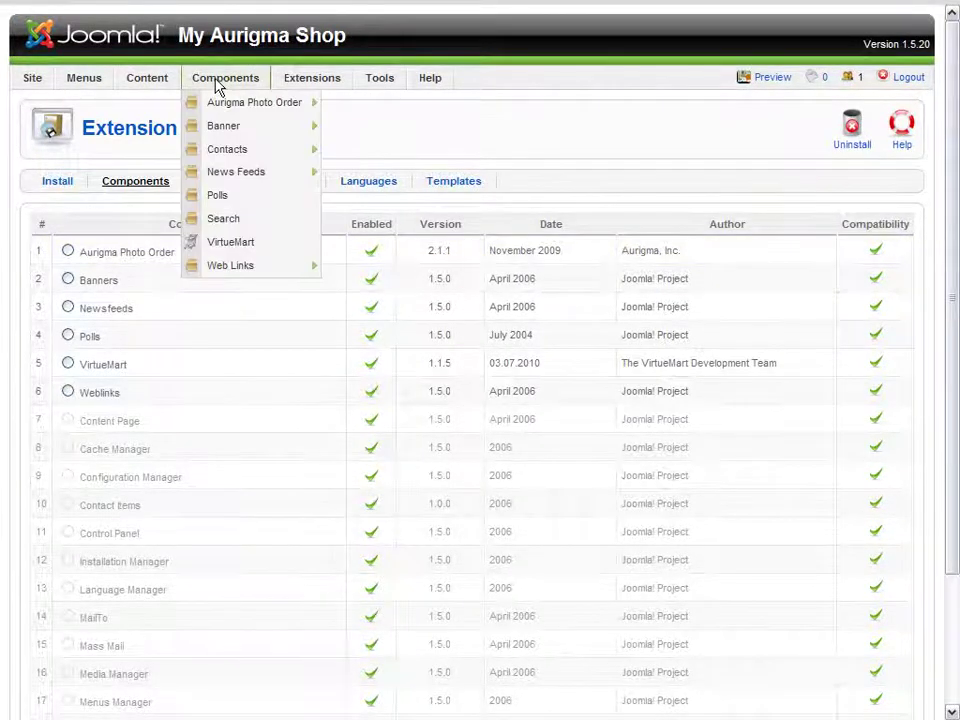
mouse_move(336, 66)
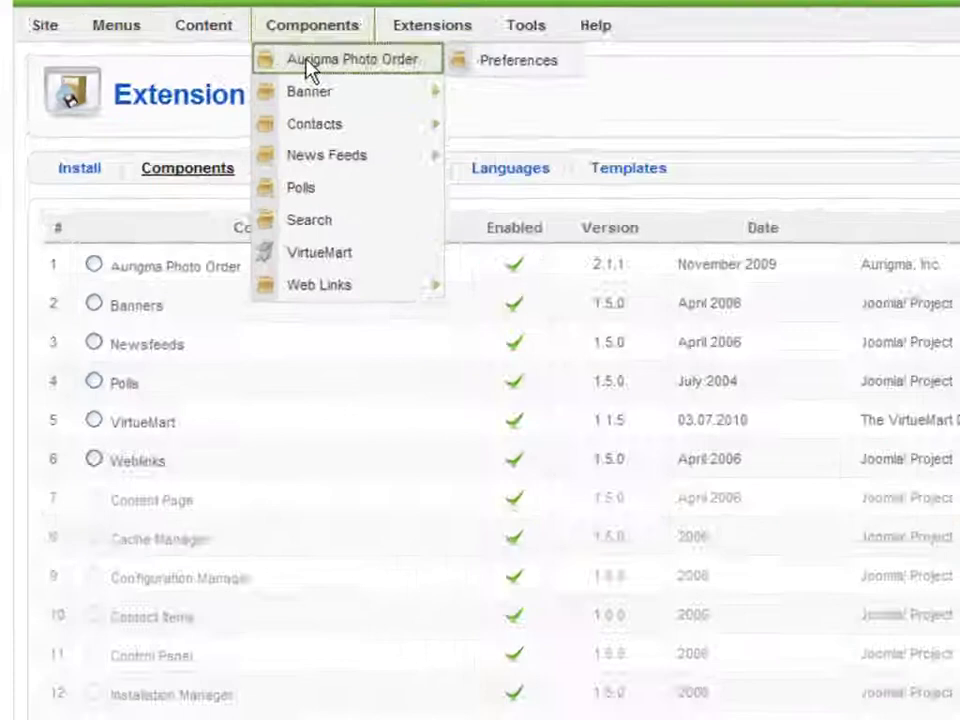
click(240, 103)
click(557, 258)
key(ctrl+v)
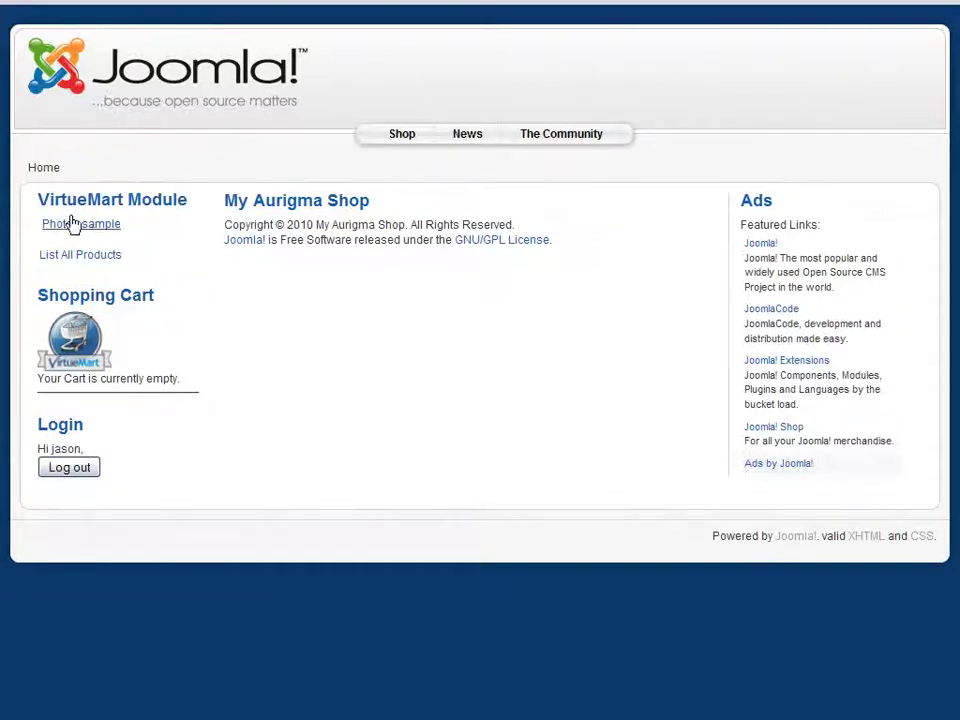
Step: Go to the Shop page and open the Photos sample category
click(401, 147)
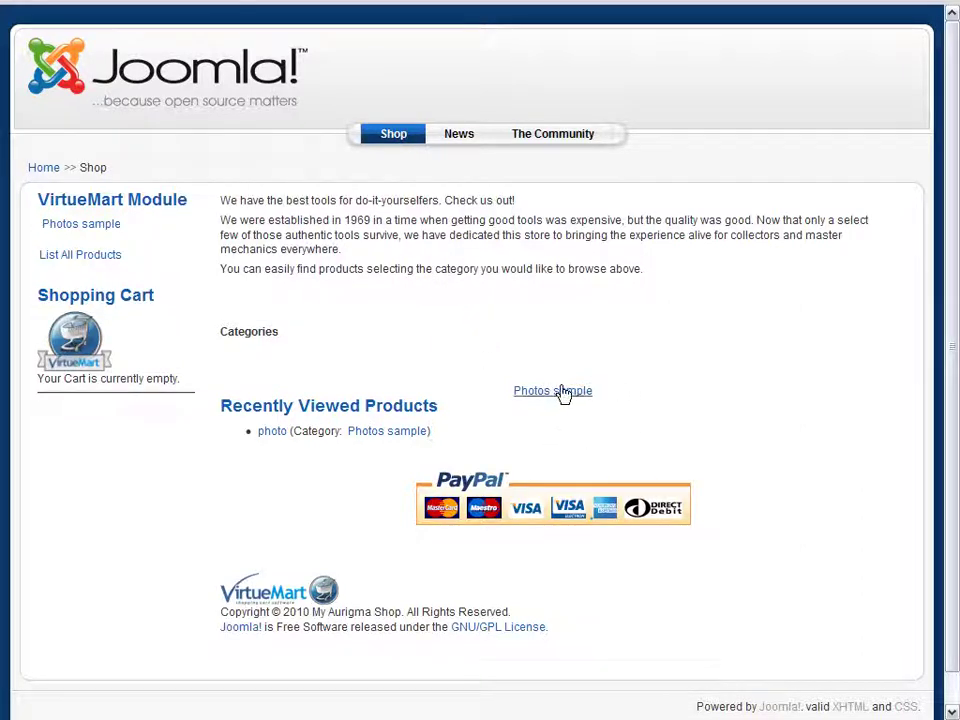
click(100, 258)
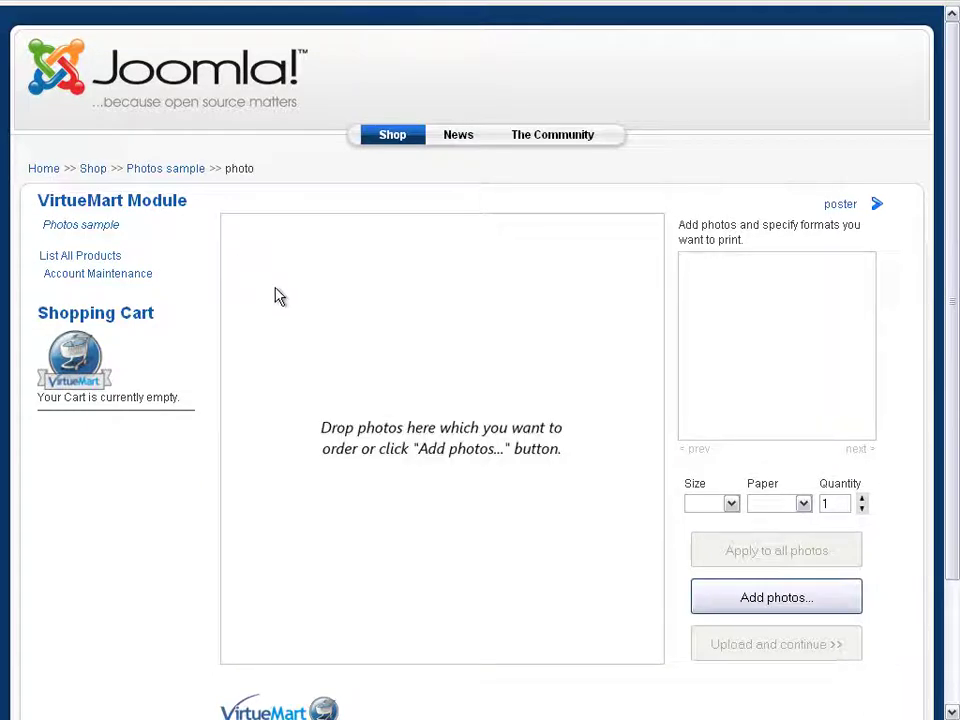
Step: Add Children.jpg and Katy.jpg from C:\Photos to the print order
click(816, 597)
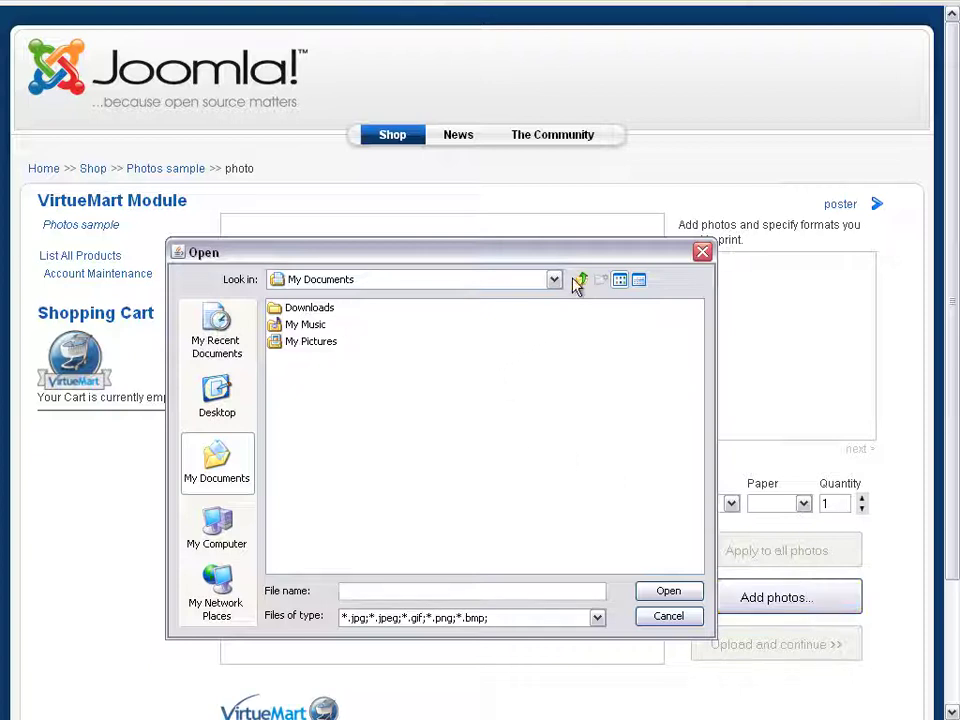
click(580, 281)
double_click(324, 325)
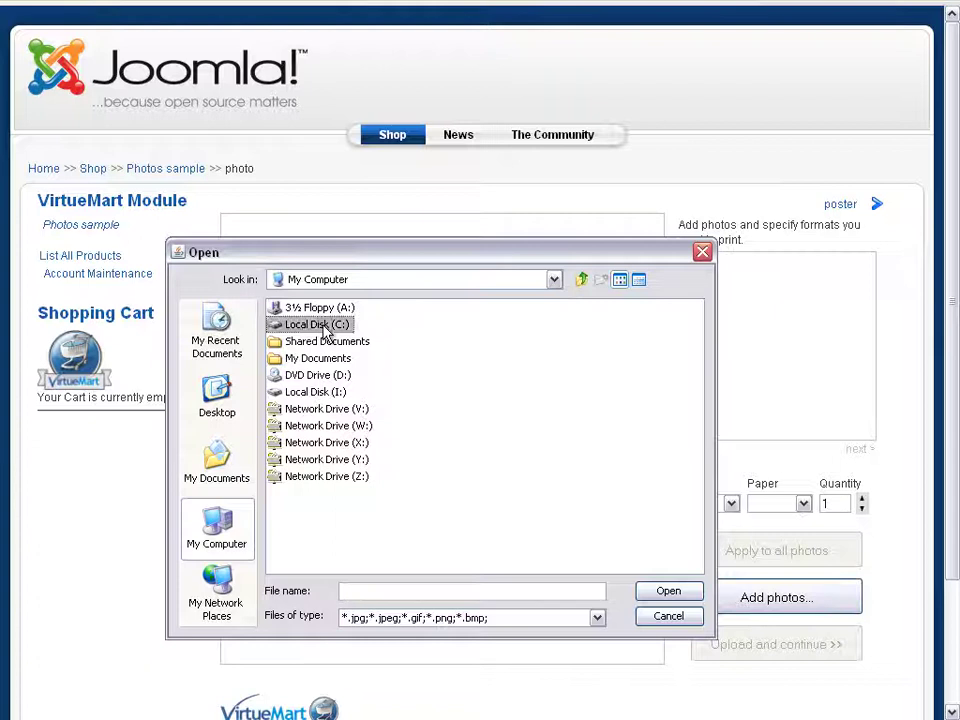
double_click(324, 327)
double_click(304, 342)
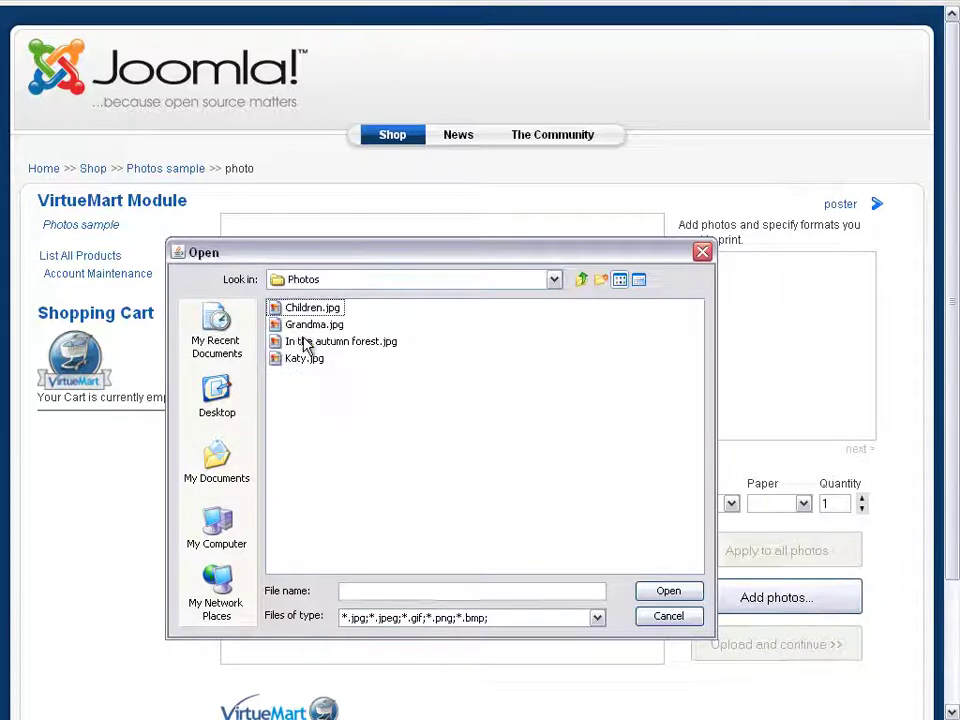
double_click(313, 308)
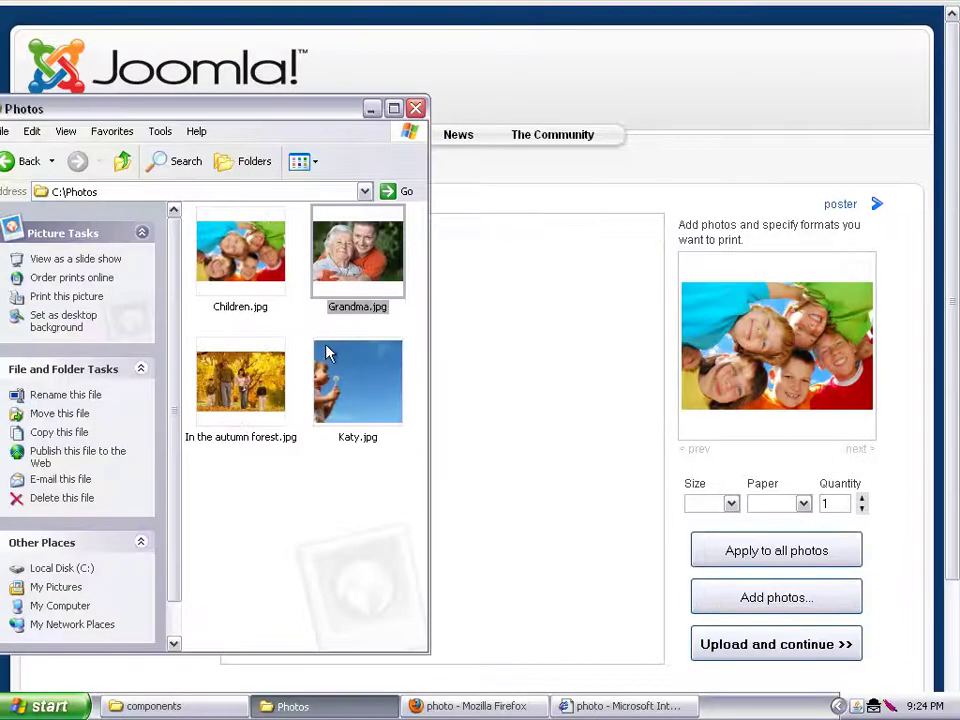
drag(360, 385, 531, 439)
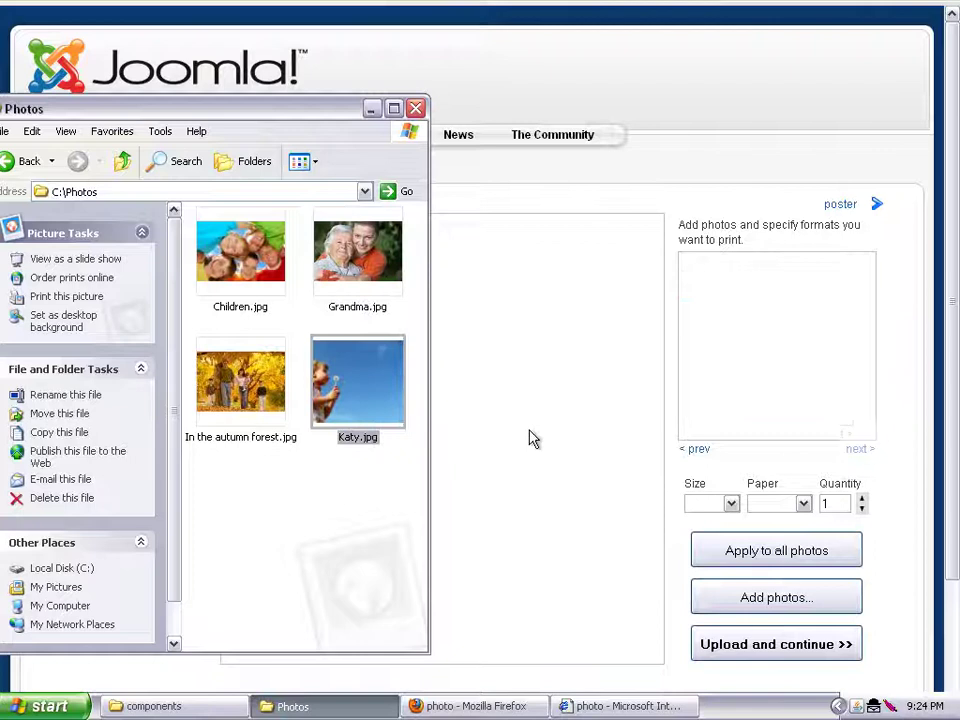
Step: Set Katy.jpg to a 5x7 print on Glossy paper
click(733, 505)
click(728, 549)
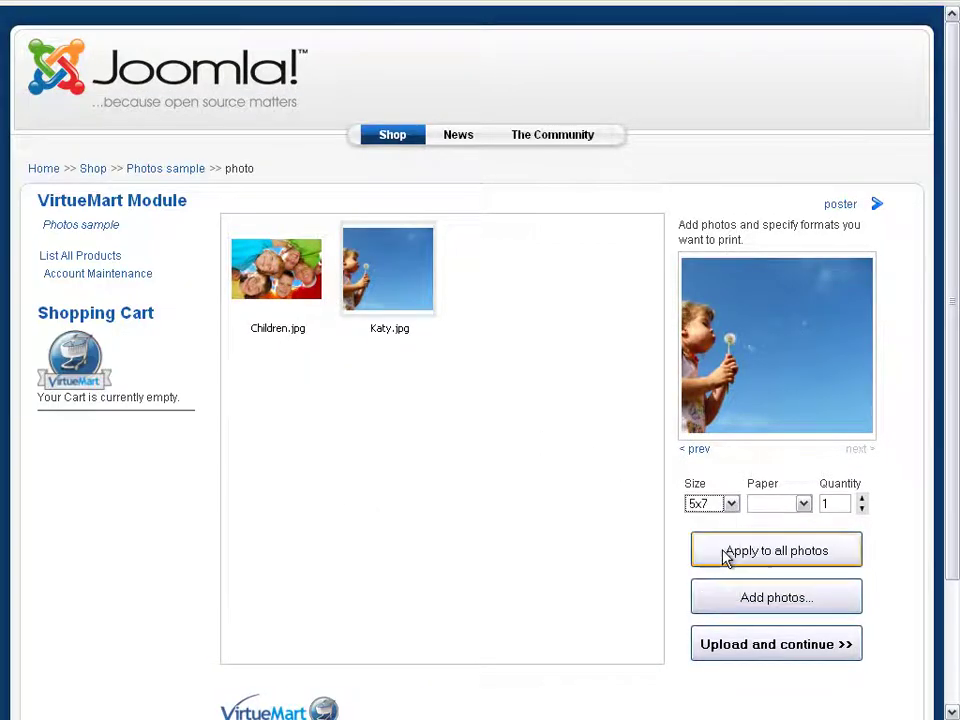
click(803, 508)
click(799, 536)
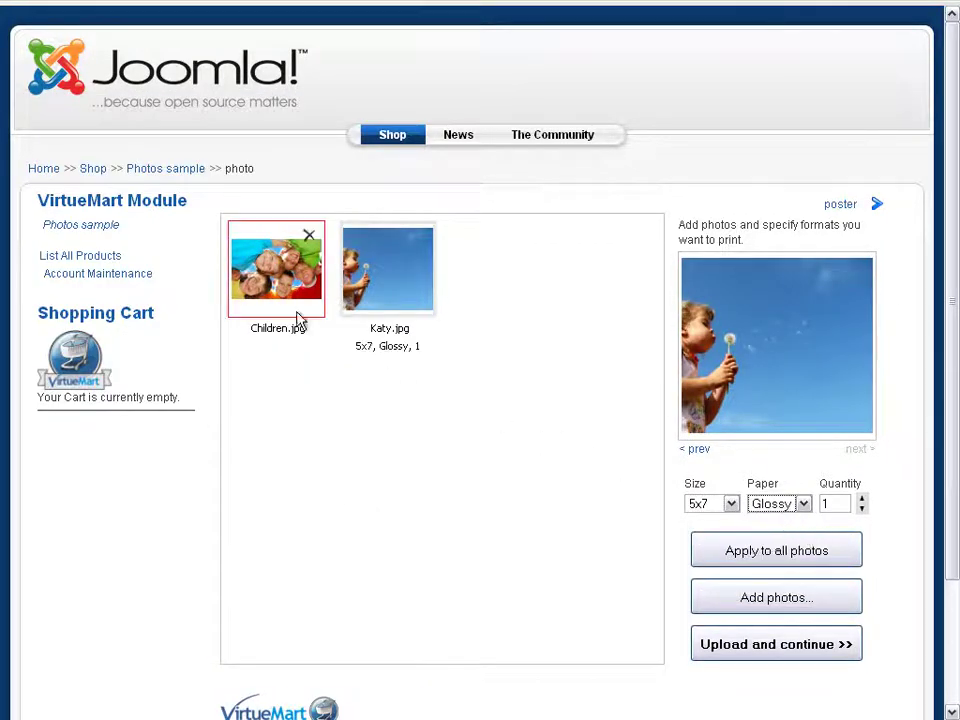
Step: Set Children.jpg to an 8x10 print on Matt paper
click(278, 268)
click(731, 504)
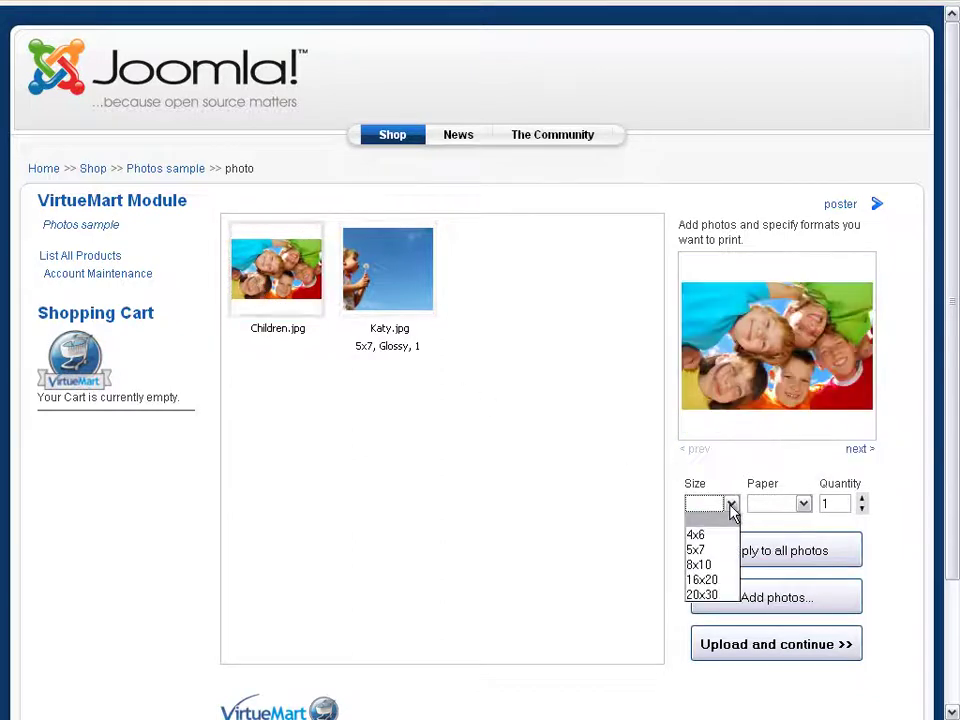
click(728, 565)
click(803, 504)
click(795, 549)
Step: Upload both photos to the cart and view the cart contents
click(806, 644)
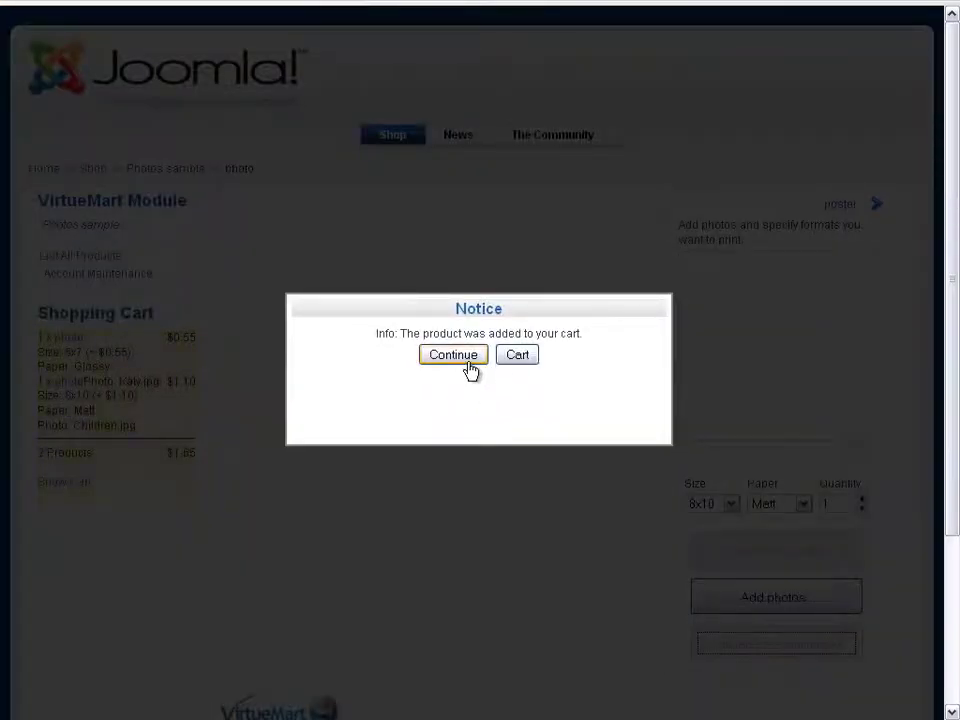
click(466, 360)
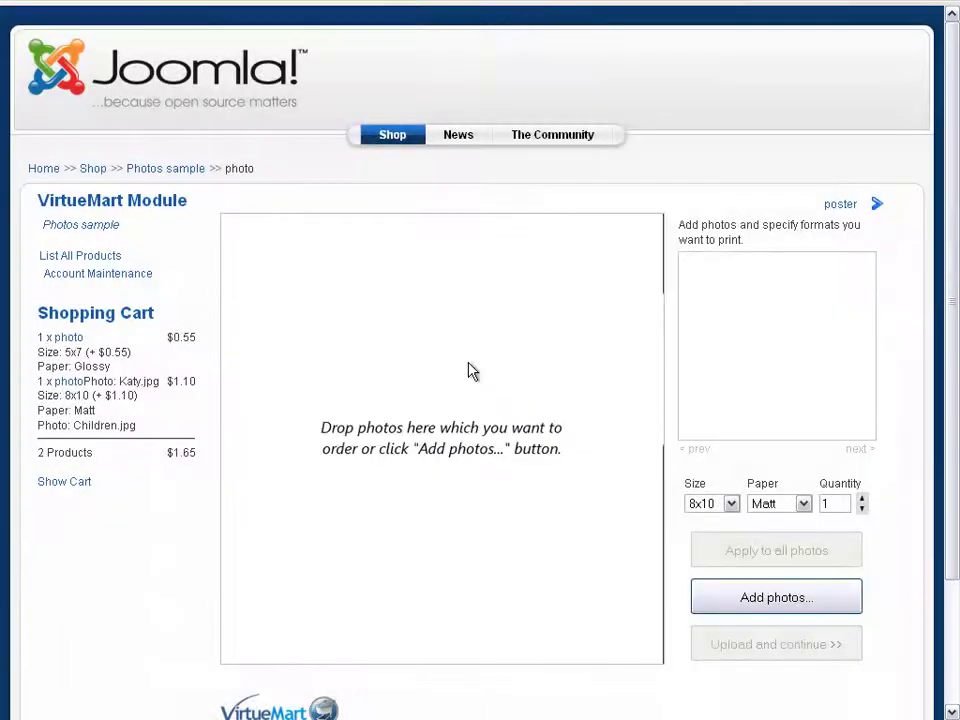
click(77, 484)
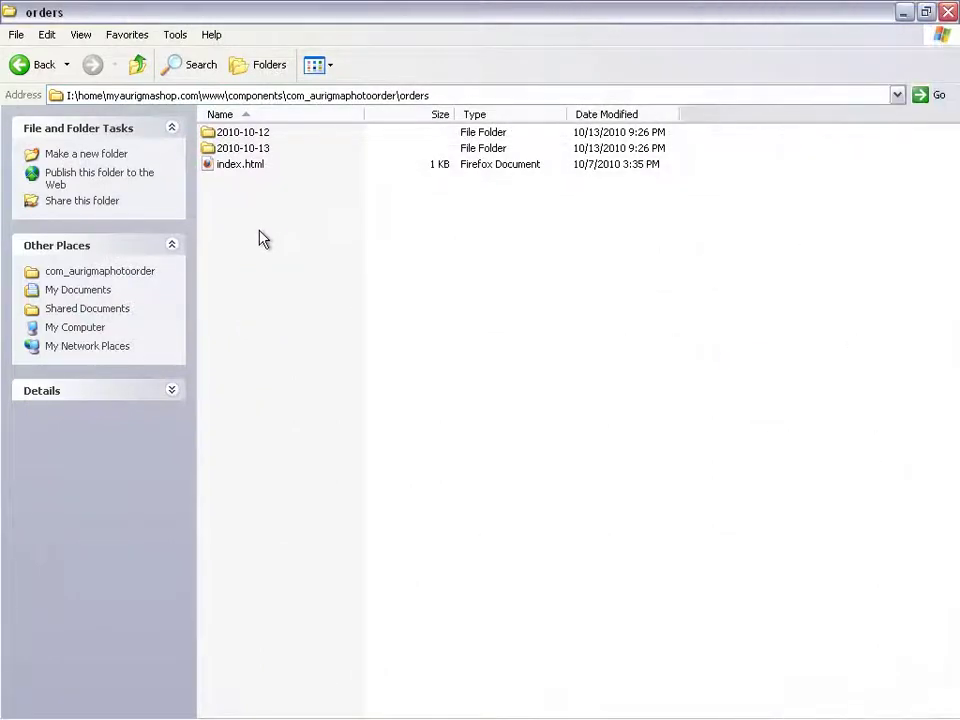
Step: In the 2010-10-12 folder, inspect order folders 0000010 and 0000011
double_click(259, 134)
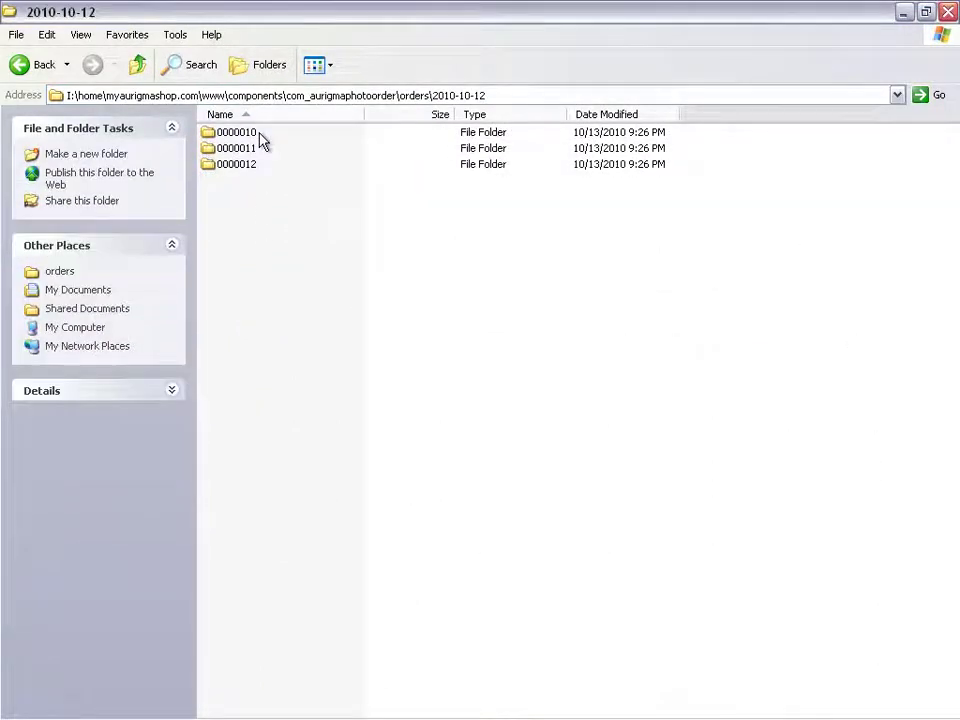
double_click(254, 137)
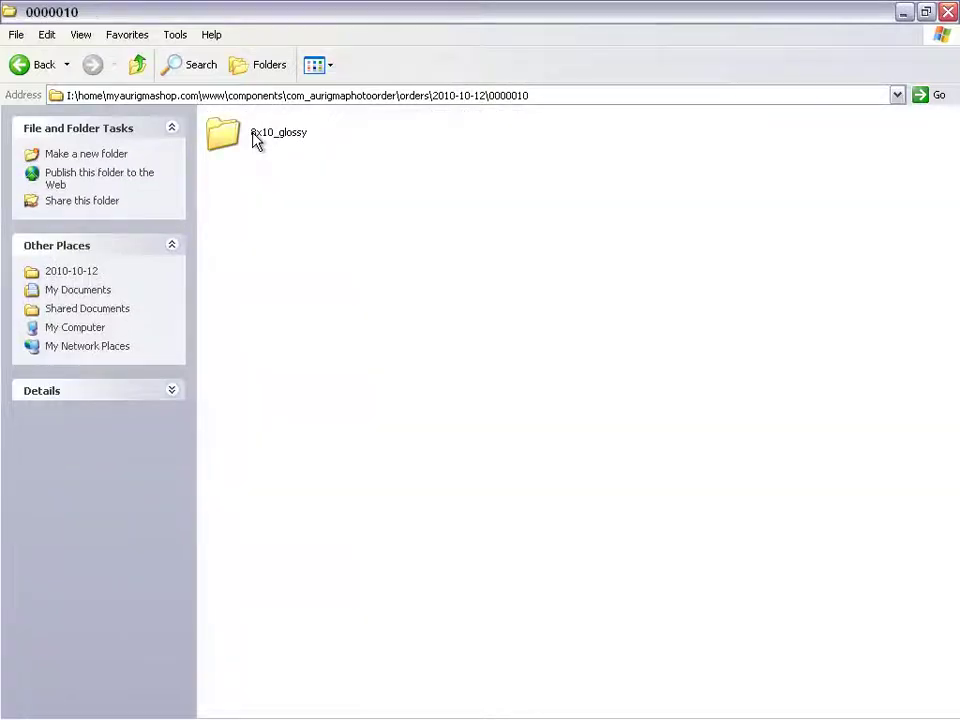
click(142, 74)
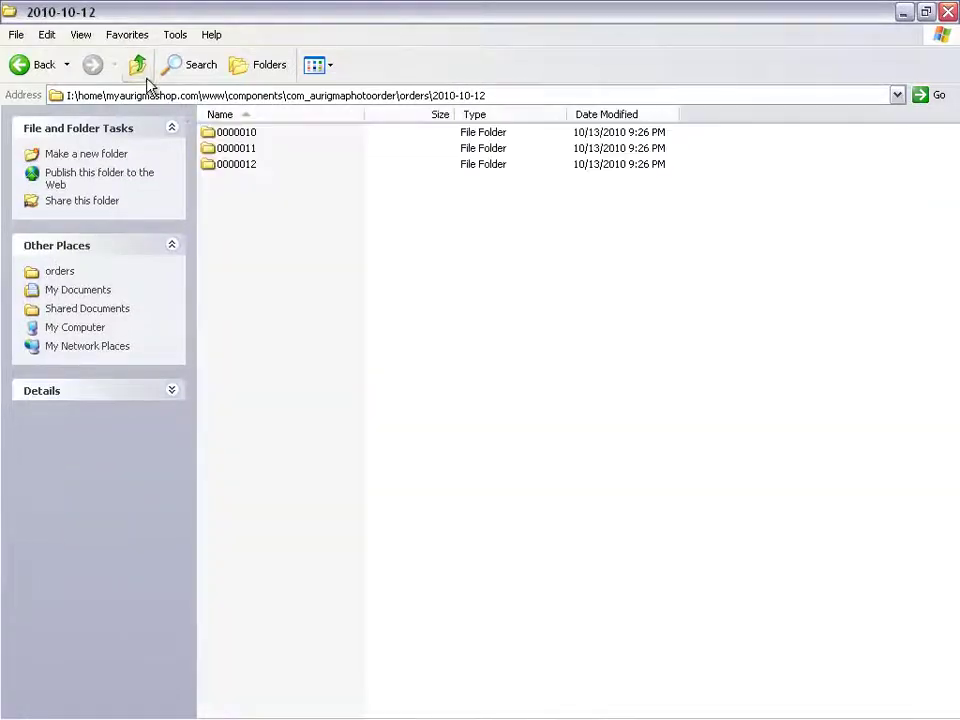
double_click(236, 148)
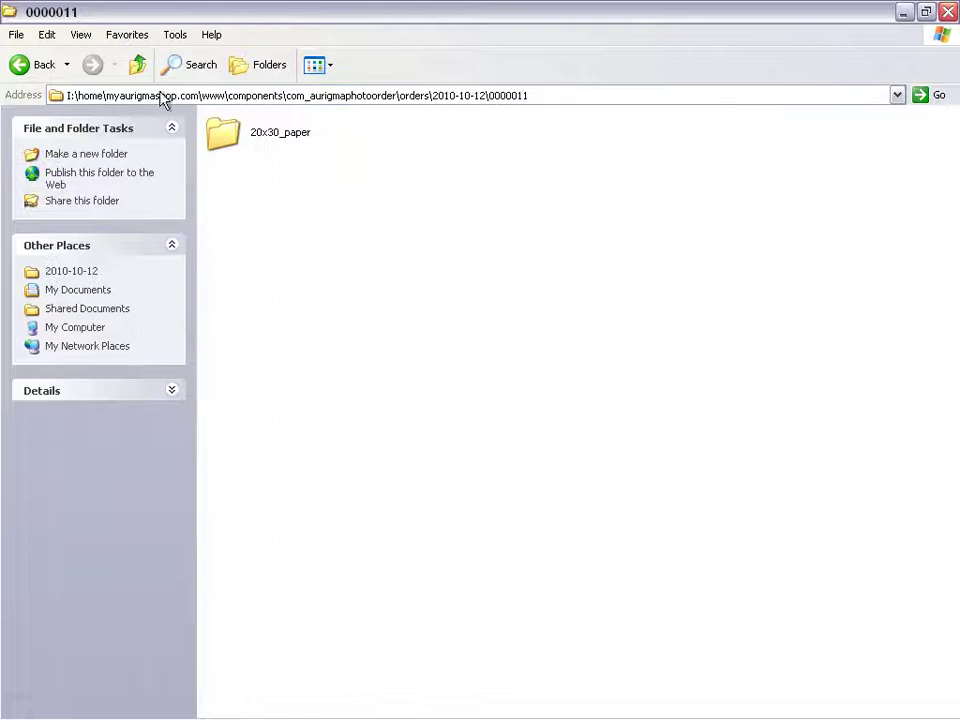
click(140, 68)
Step: Check the 5x7_glossy and 8x10_matt photo folders in order 0000012
click(214, 164)
double_click(214, 164)
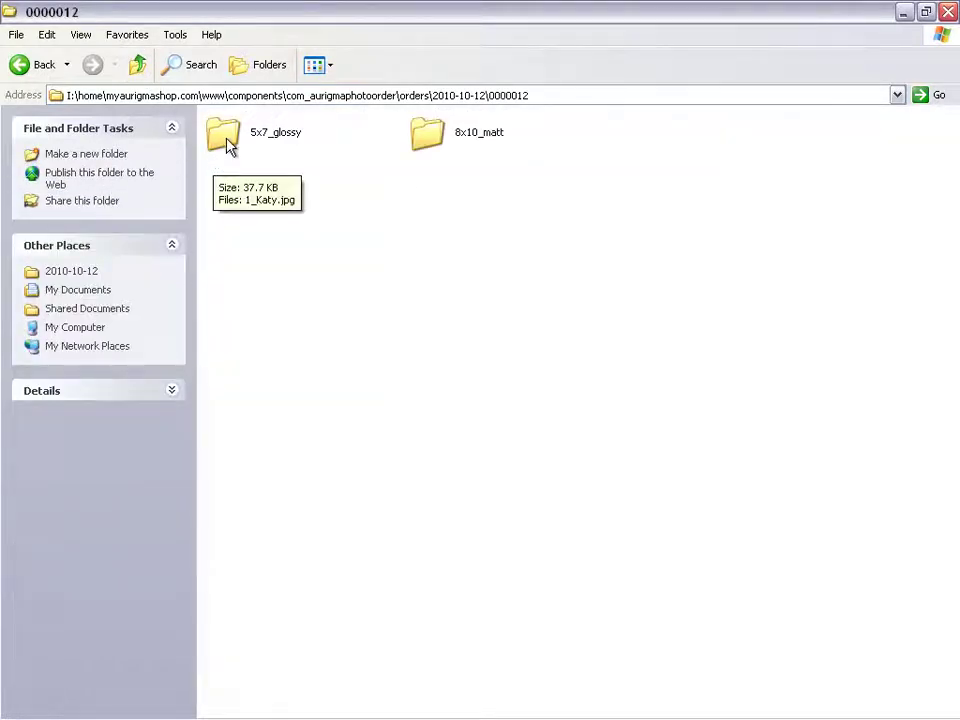
double_click(228, 144)
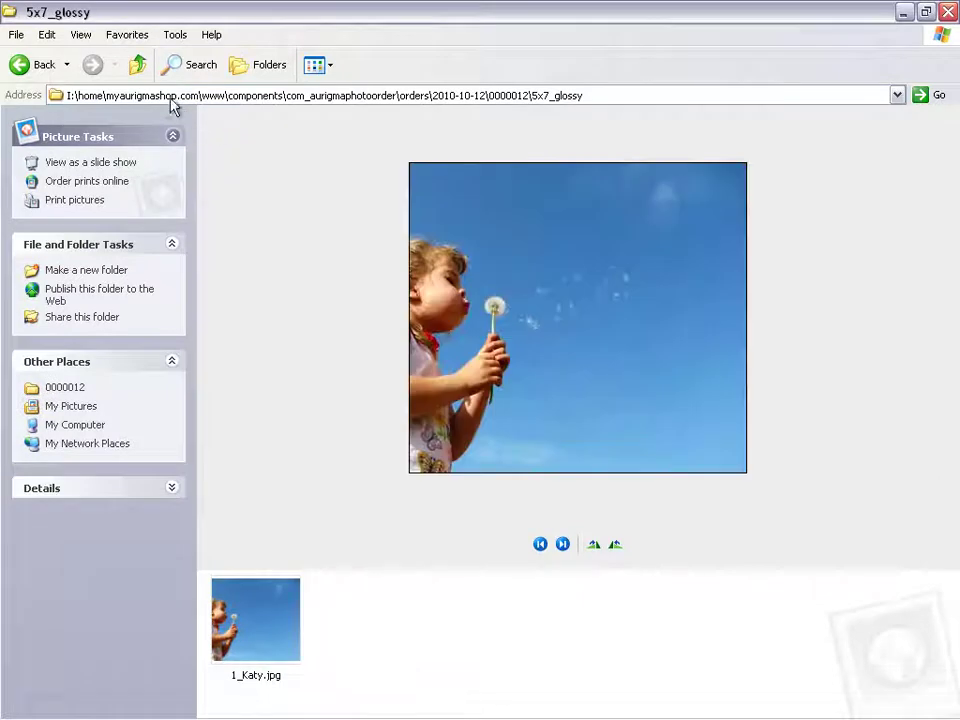
click(137, 66)
click(455, 133)
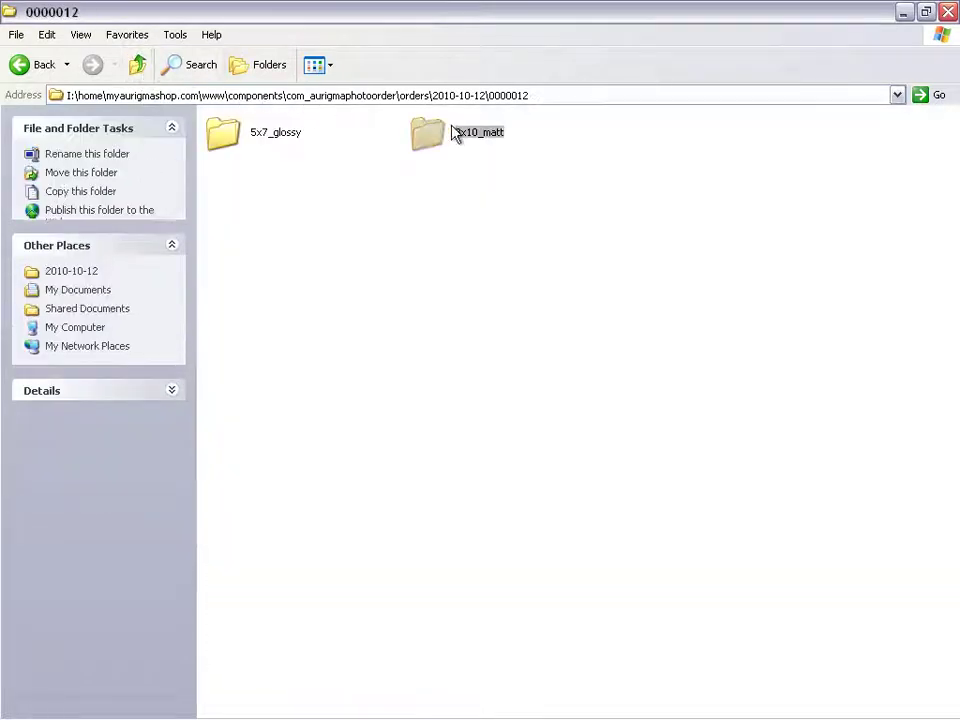
double_click(455, 133)
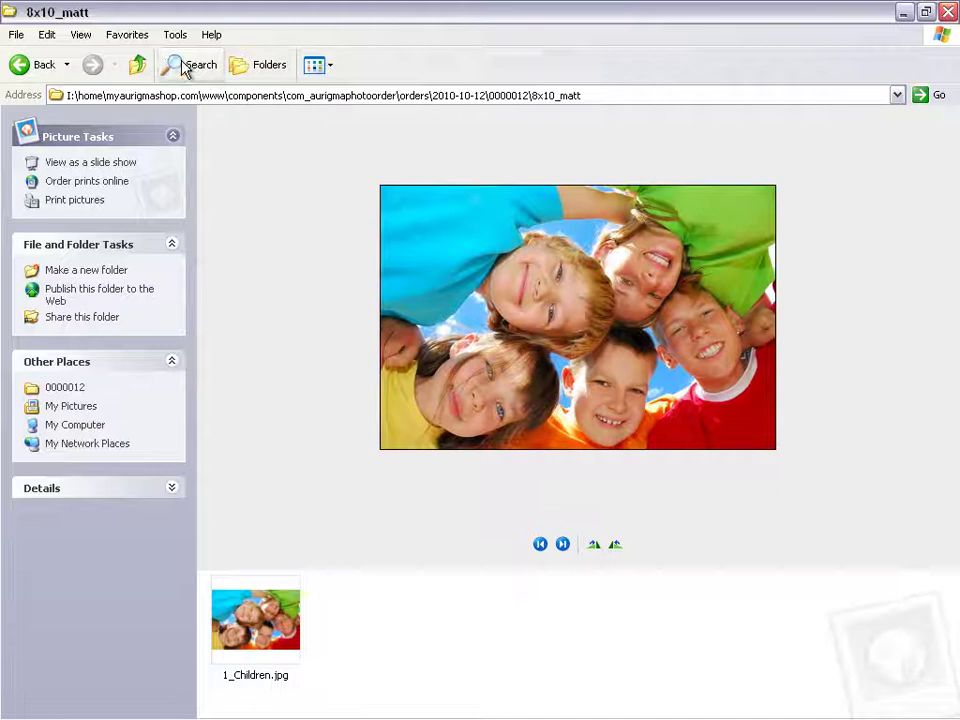
click(137, 65)
click(137, 65)
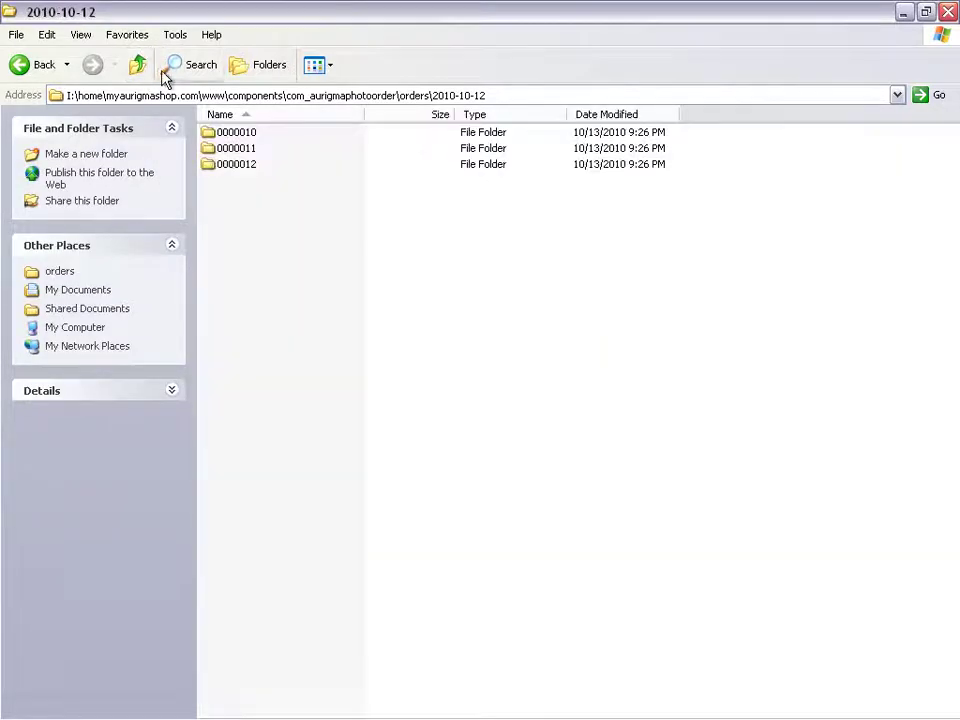
Step: Check order 0000011's 20x30_paper folder, then return to 2010-10-12
double_click(221, 148)
click(226, 146)
double_click(228, 148)
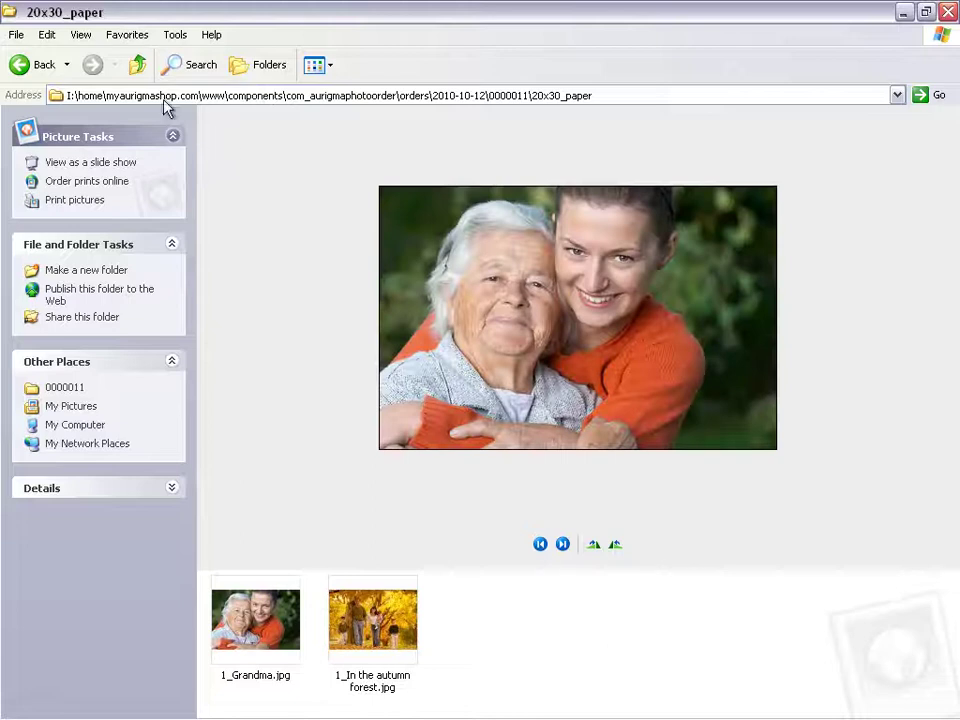
click(138, 68)
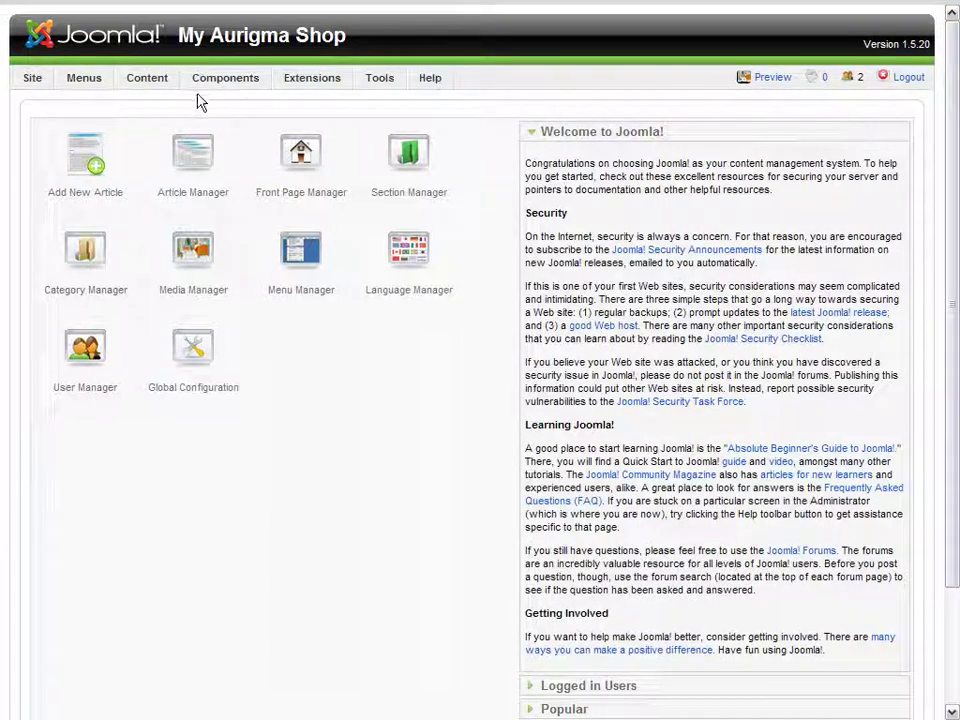
Step: Save the Aurigma Photo Order Preferences with Export Orders to DPOF set to Yes
mouse_move(254, 102)
click(369, 104)
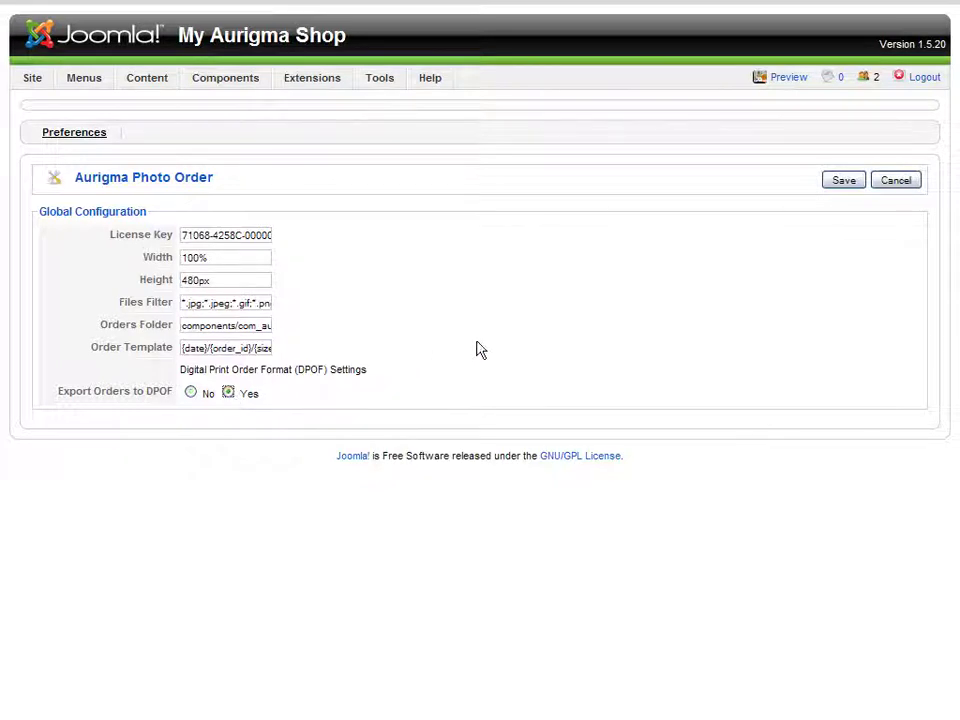
click(838, 186)
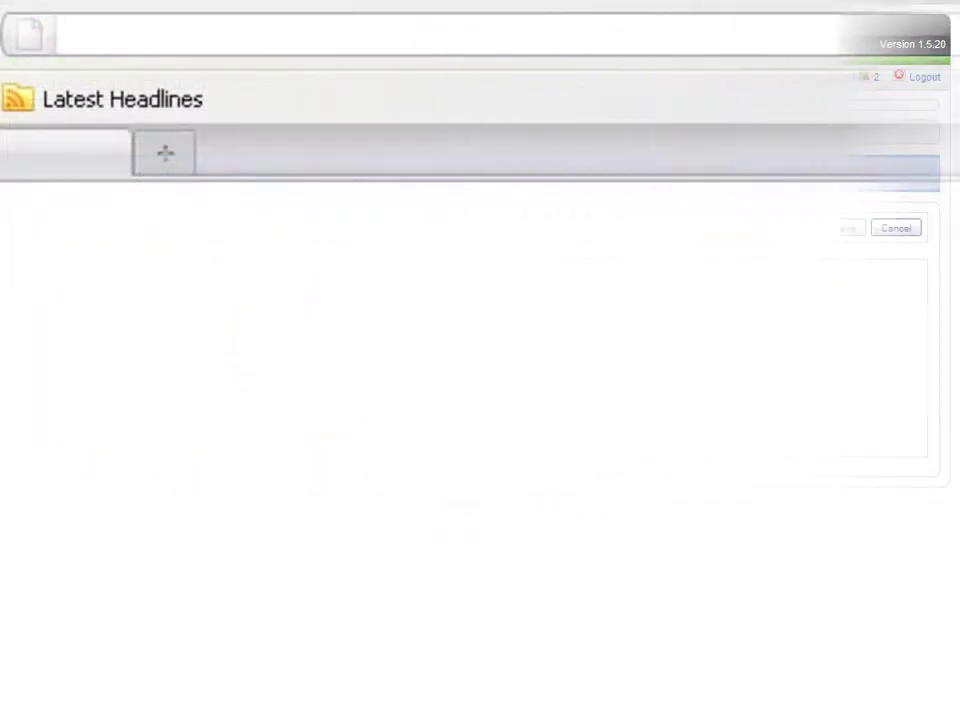
text(w)
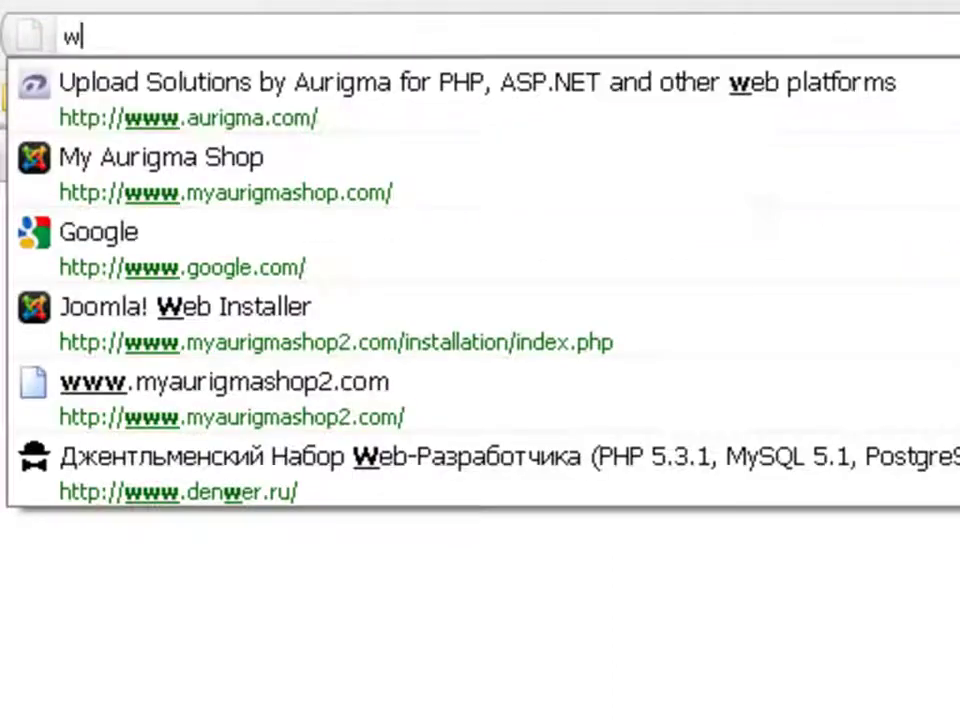
text(ww.aurigma.com)
key(Return)
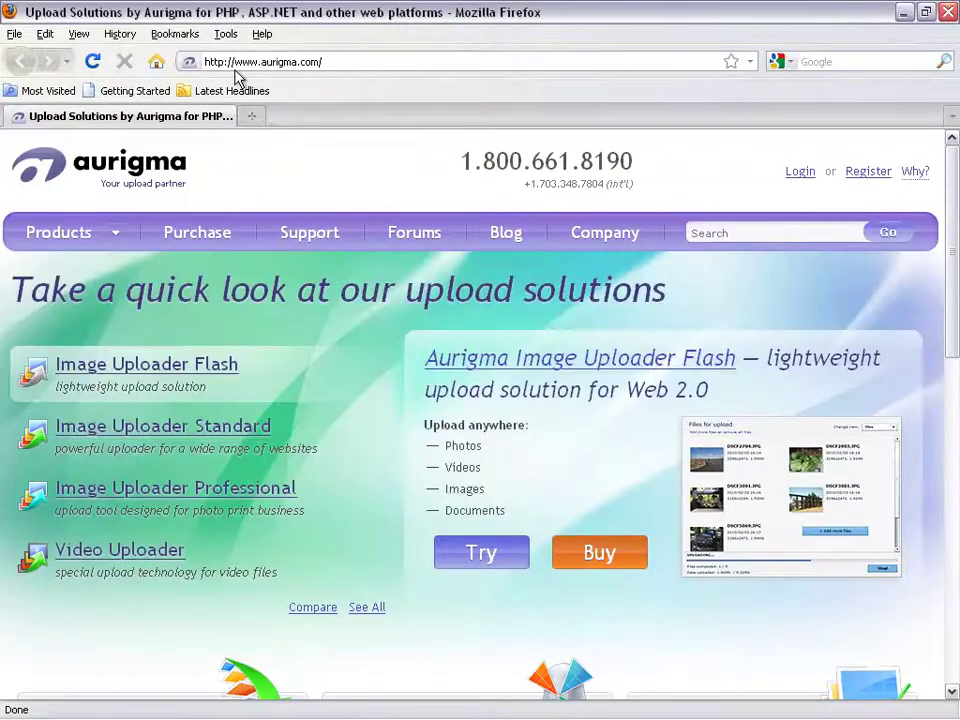